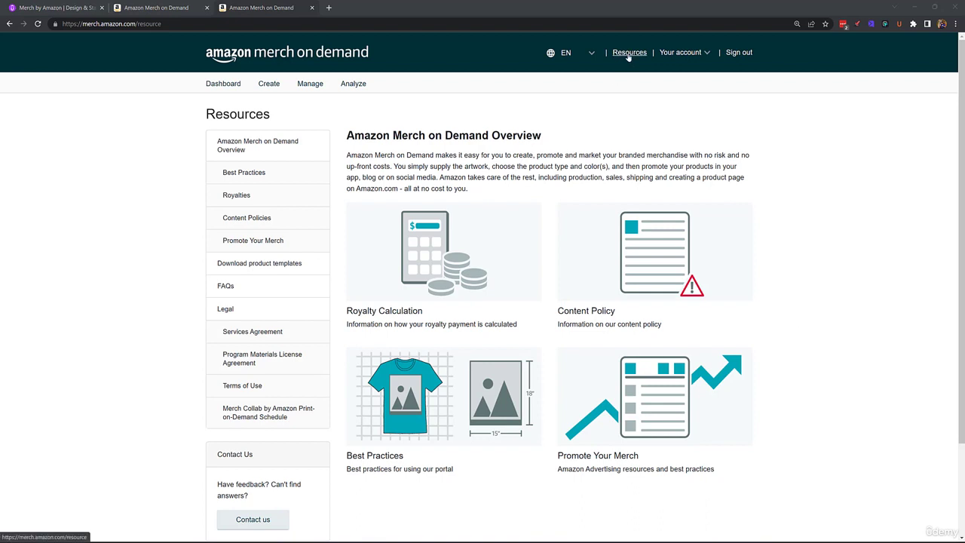
Open the Download product templates page in the Resources section.
click(480, 155)
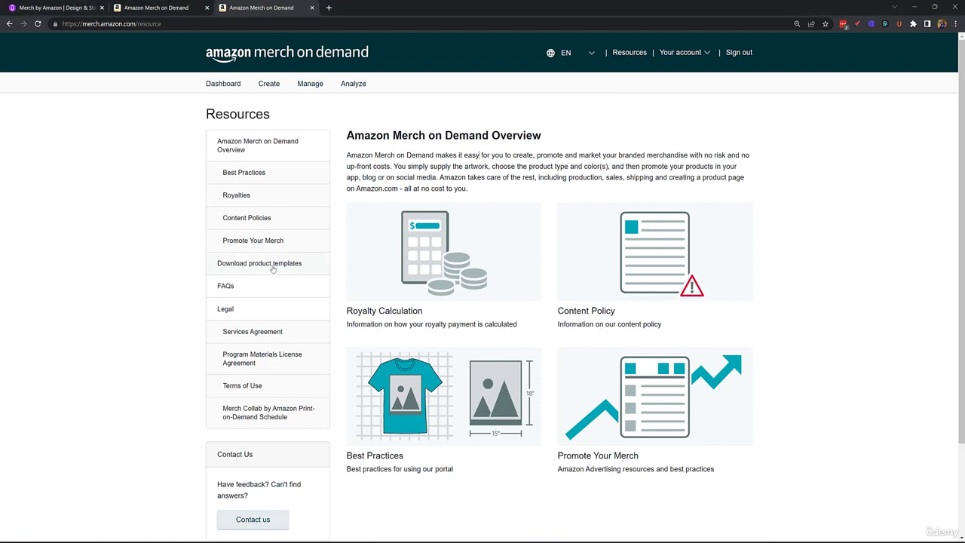
click(273, 266)
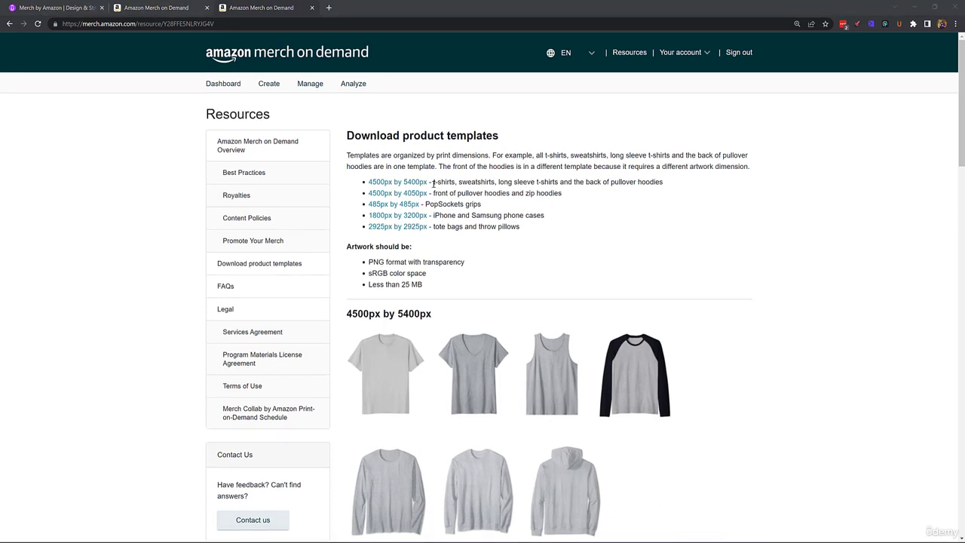
Review the list of artwork dimensions and the products each template size covers.
drag(434, 182, 669, 185)
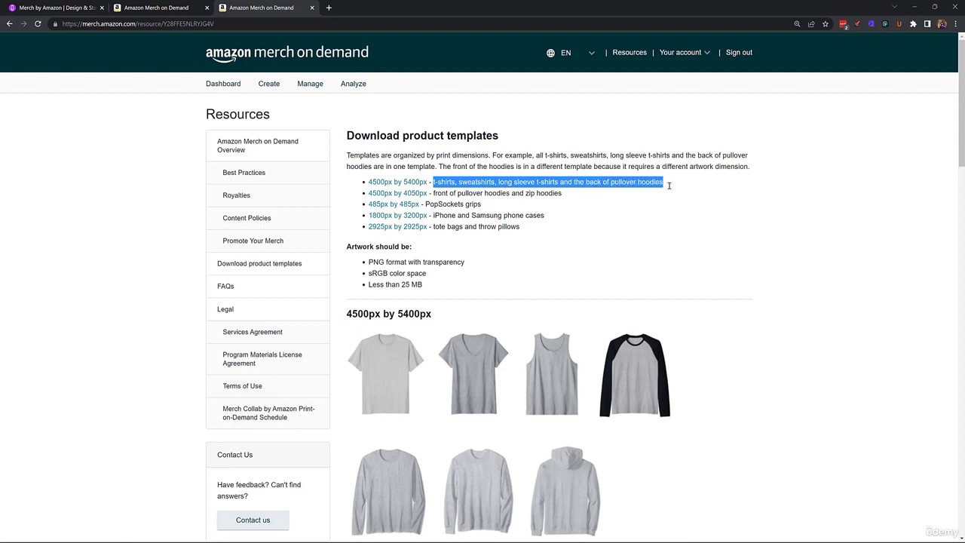
click(505, 181)
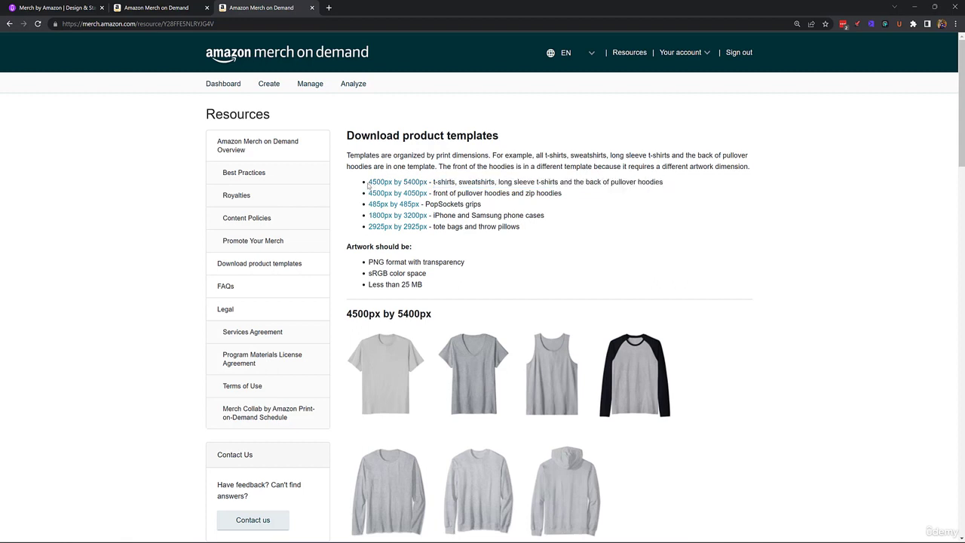
drag(368, 182, 430, 184)
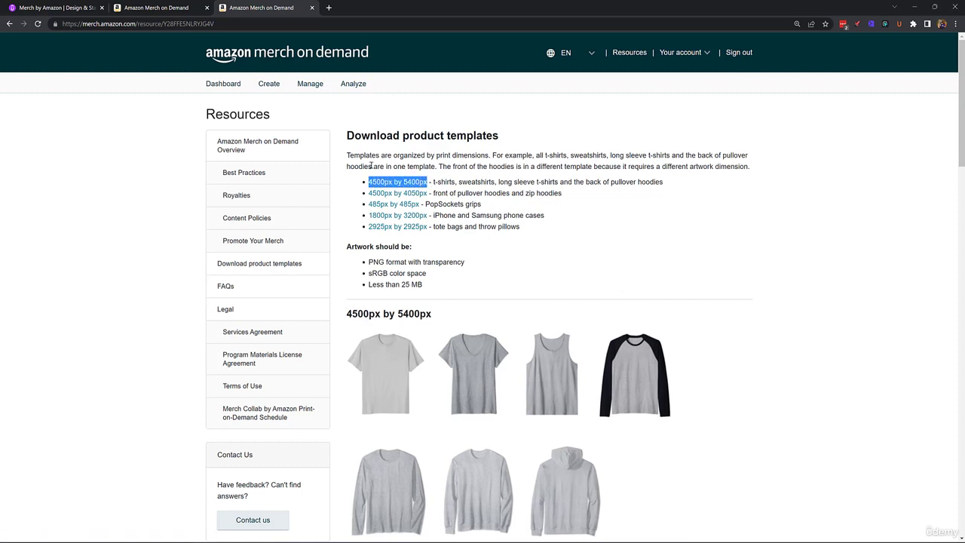
click(408, 166)
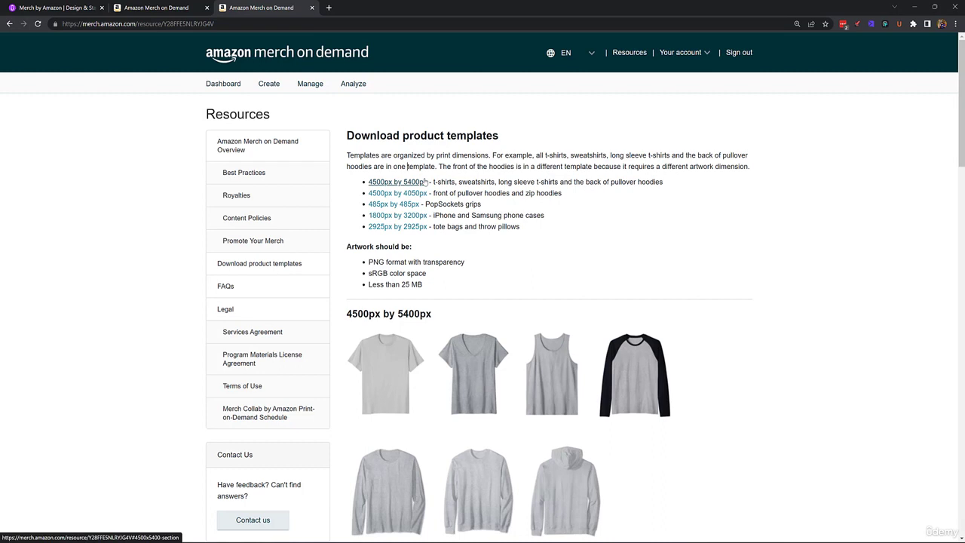
drag(450, 193, 562, 194)
drag(440, 204, 477, 217)
drag(358, 195, 430, 227)
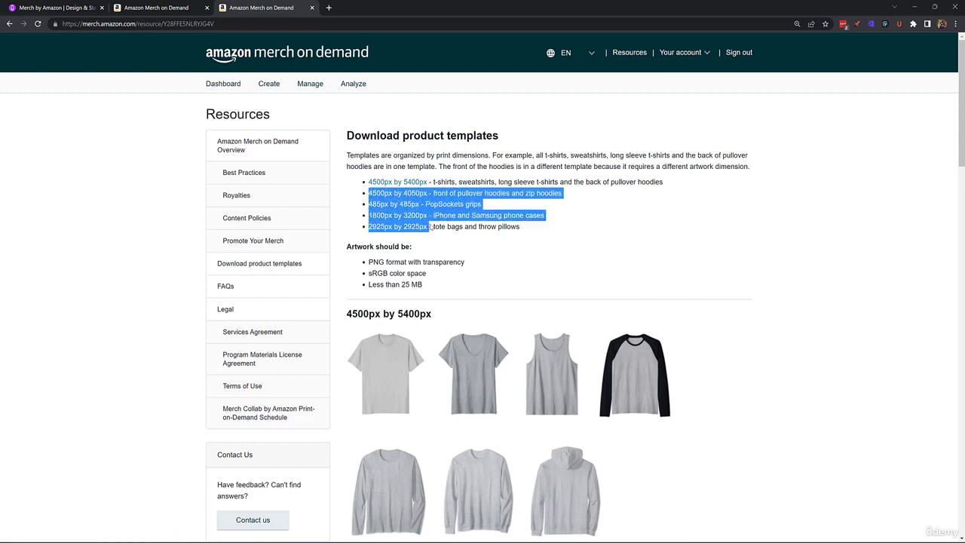
click(472, 223)
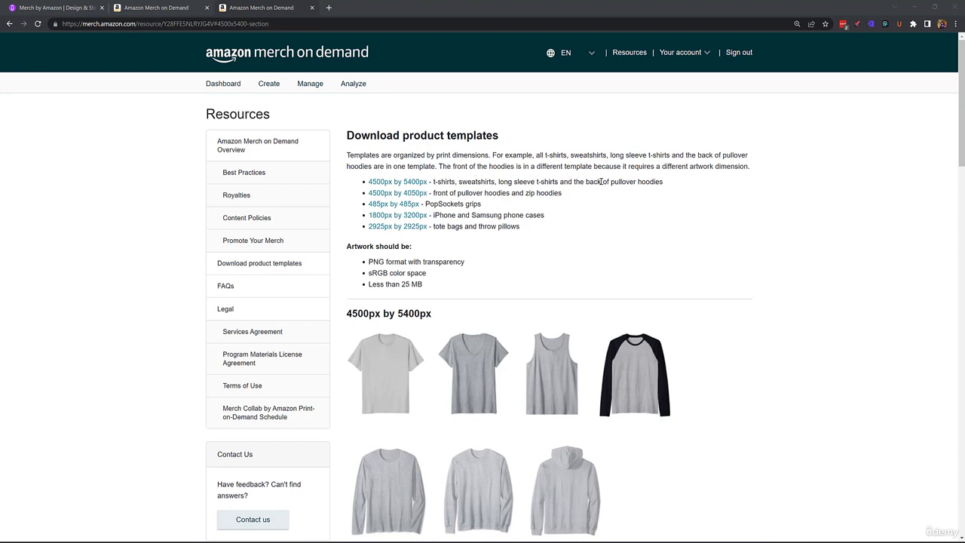
Download the Adobe Photoshop template with standard t-shirt images only for the 4500px by 5400px size.
click(396, 183)
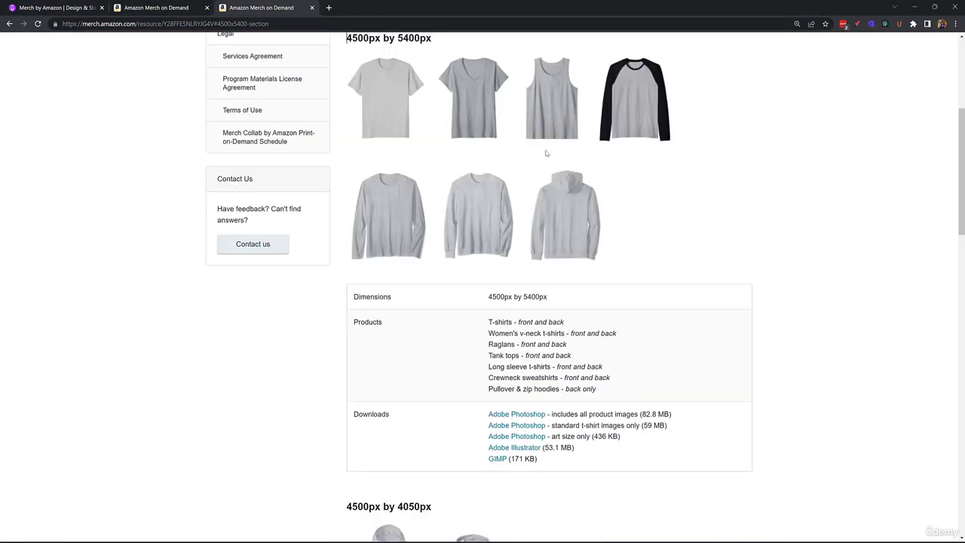
scroll(541, 239, down, 1)
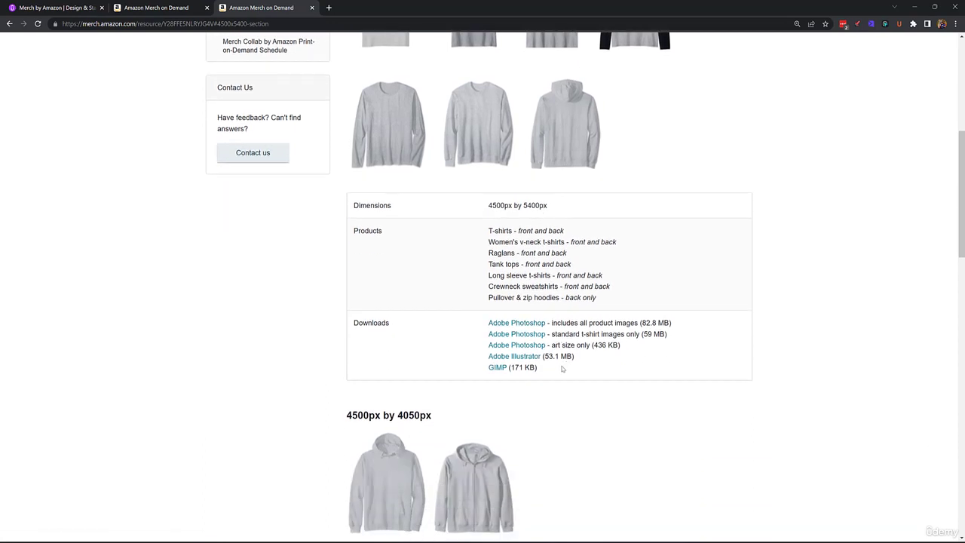
drag(563, 368, 481, 322)
click(425, 320)
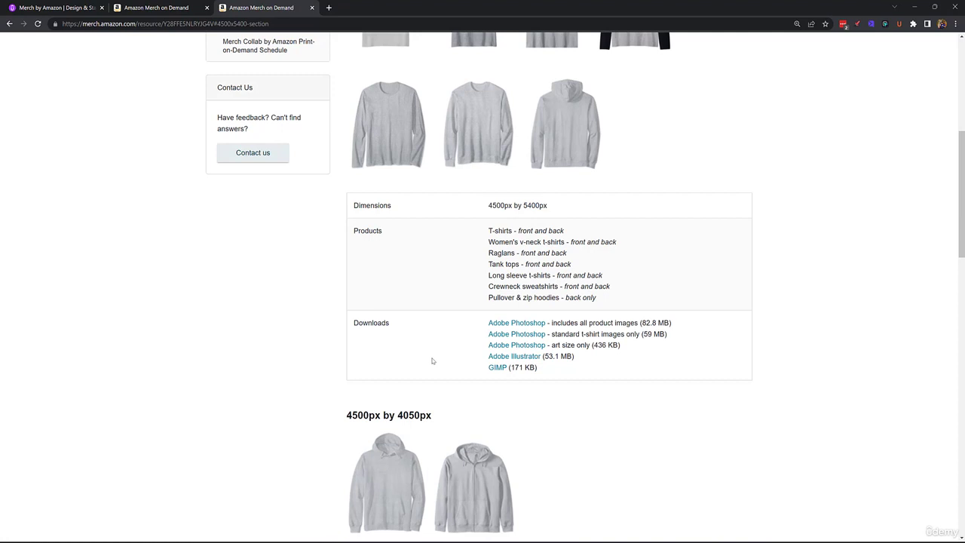
click(507, 334)
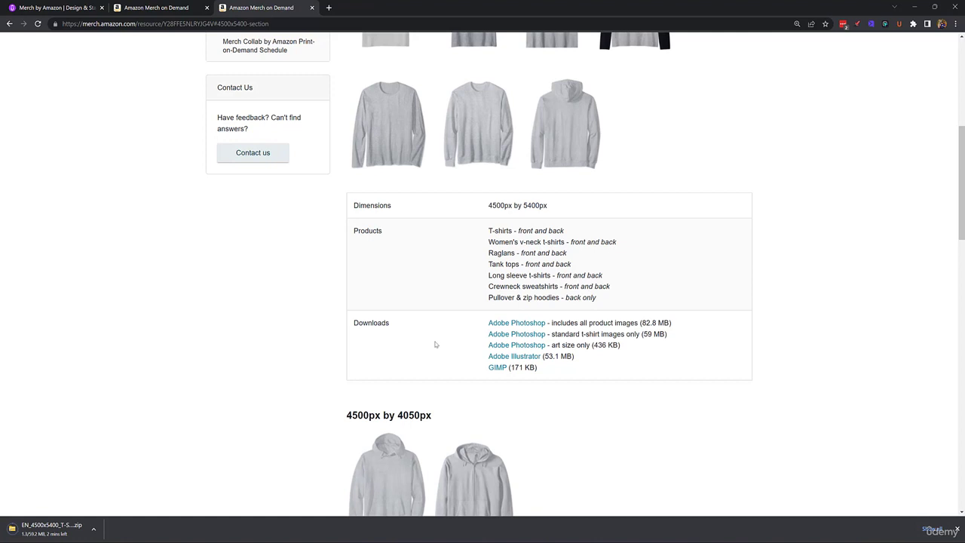
Compare the descriptions of the all-products and standard t-shirt Photoshop downloads.
drag(562, 334, 679, 336)
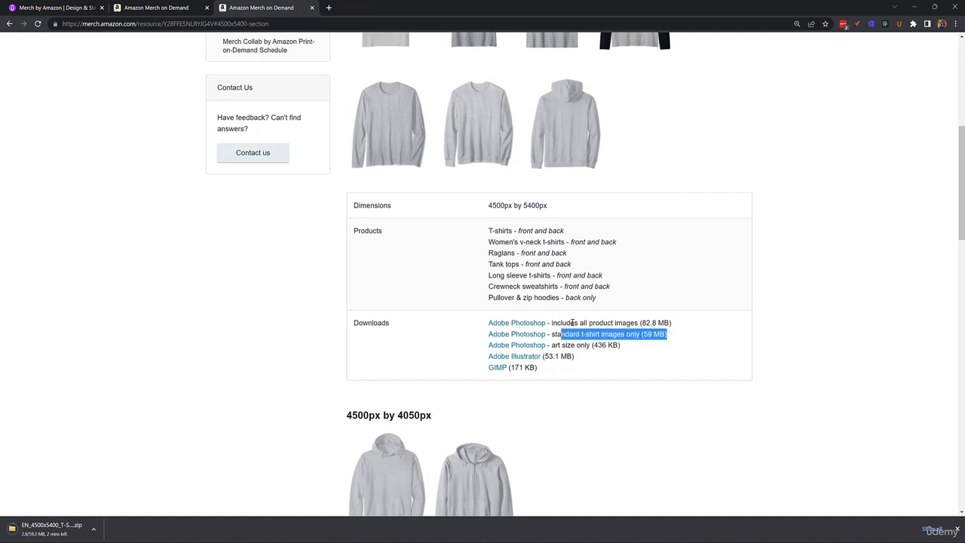
drag(562, 322, 670, 322)
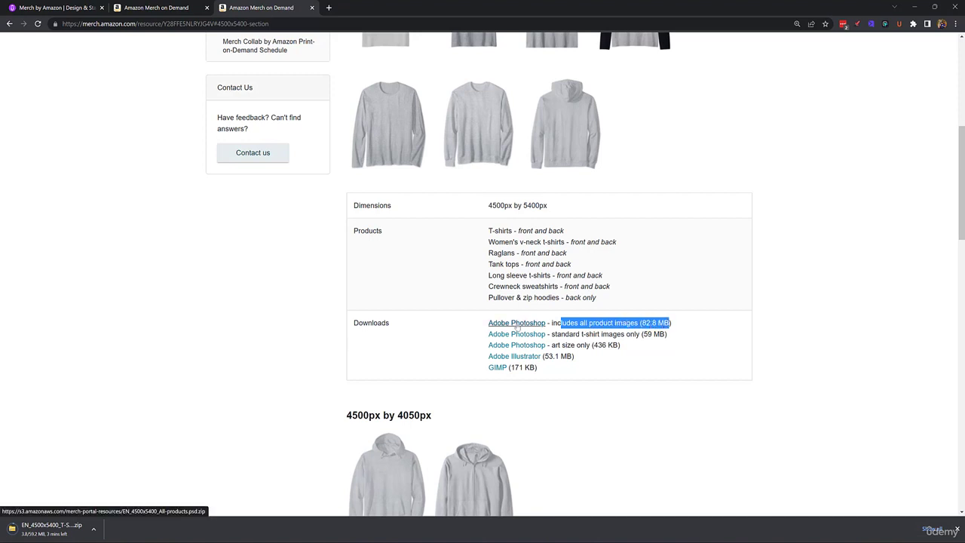
click(214, 349)
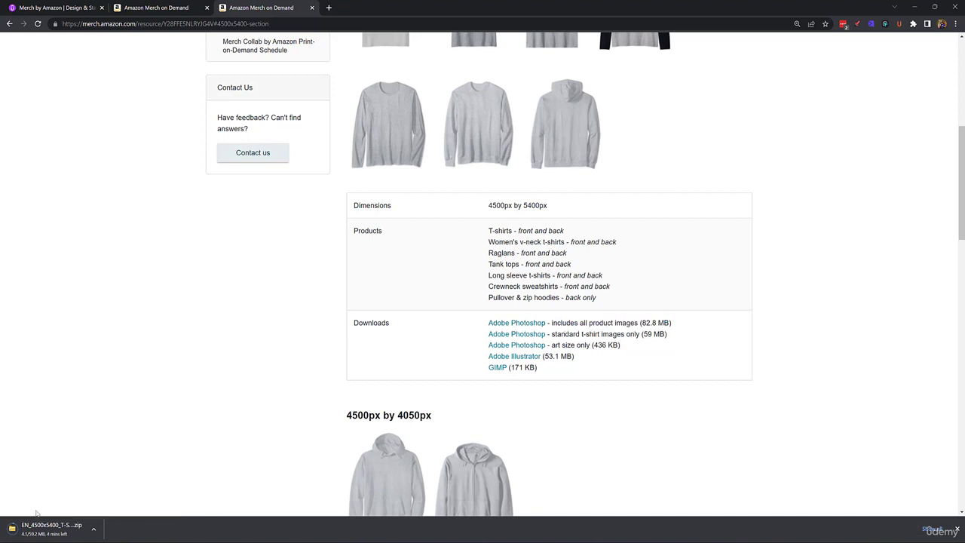
drag(580, 334, 652, 334)
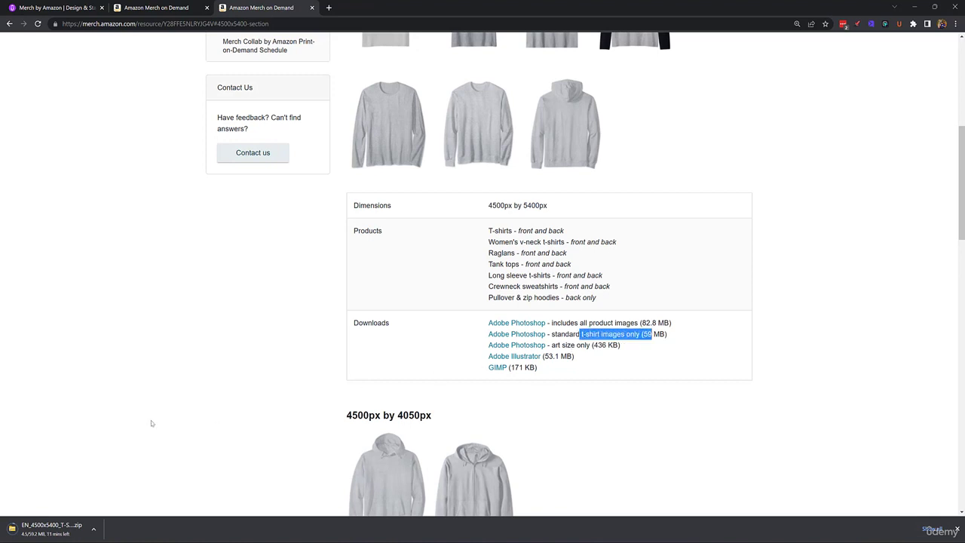
click(150, 423)
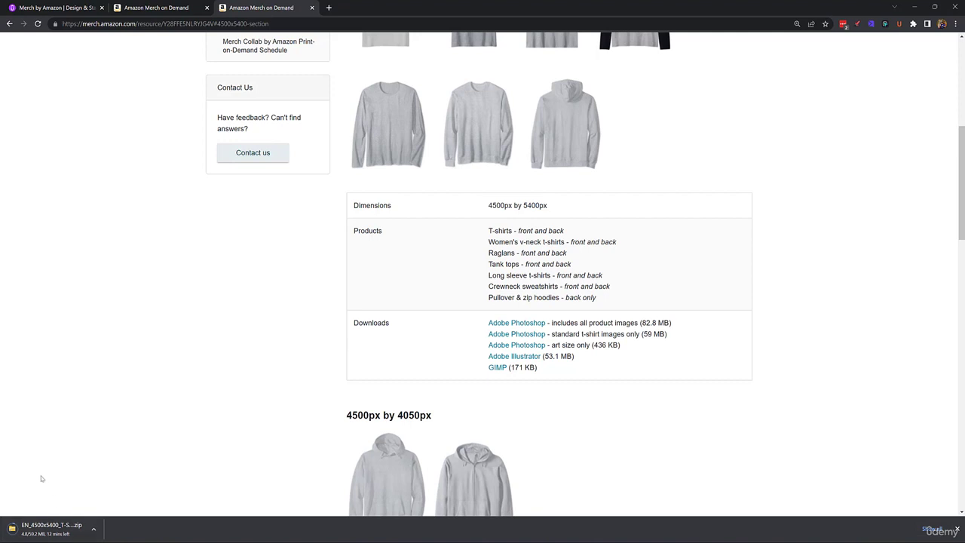
Show the downloaded template zip in its folder and extract it there.
click(93, 528)
click(113, 496)
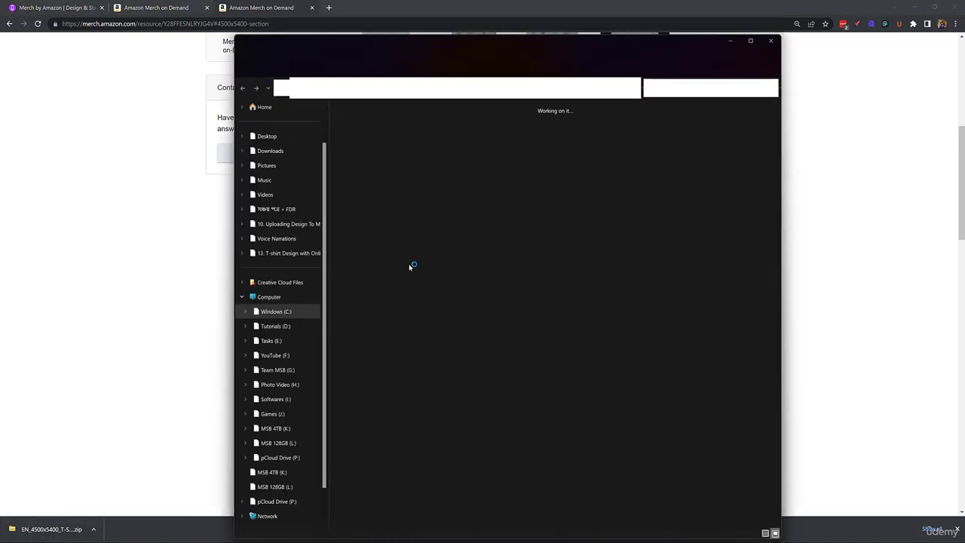
right_click(367, 157)
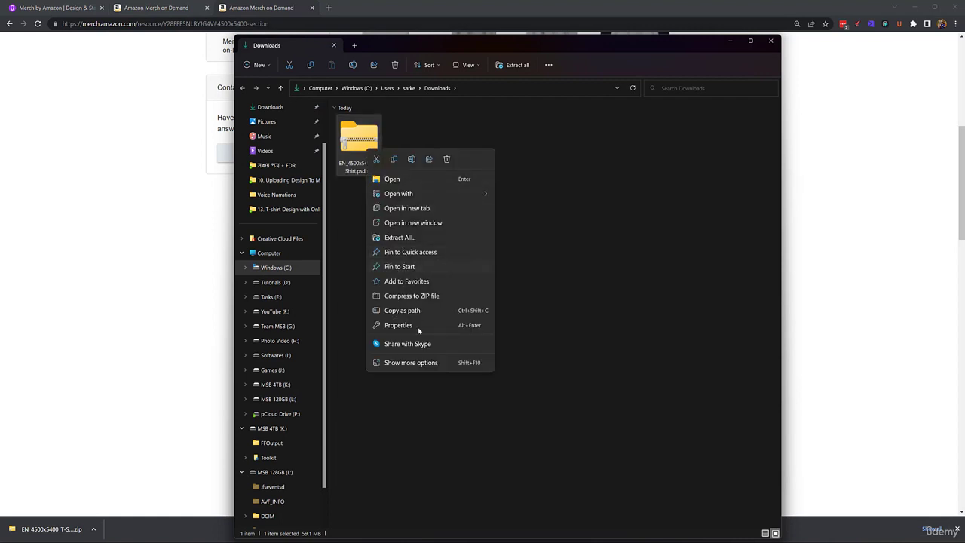
click(415, 365)
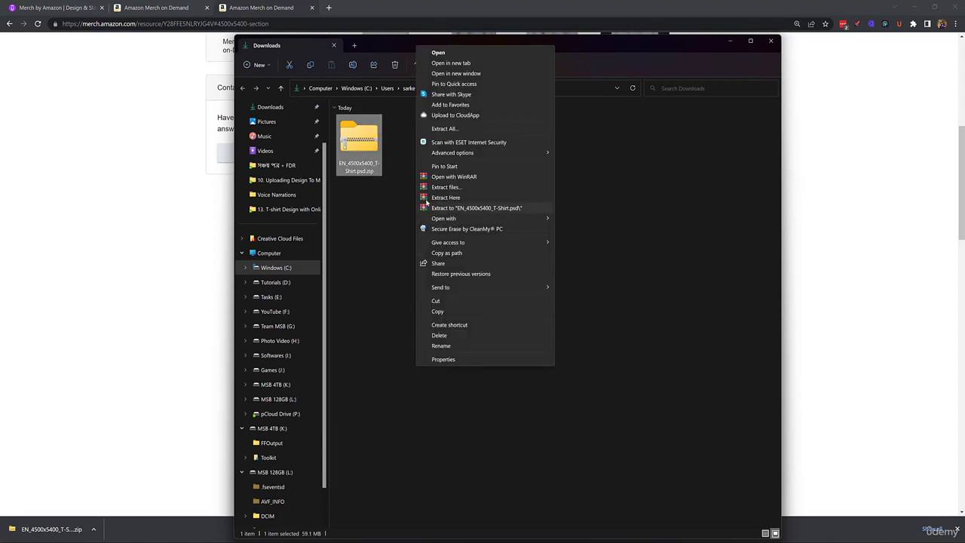
click(452, 199)
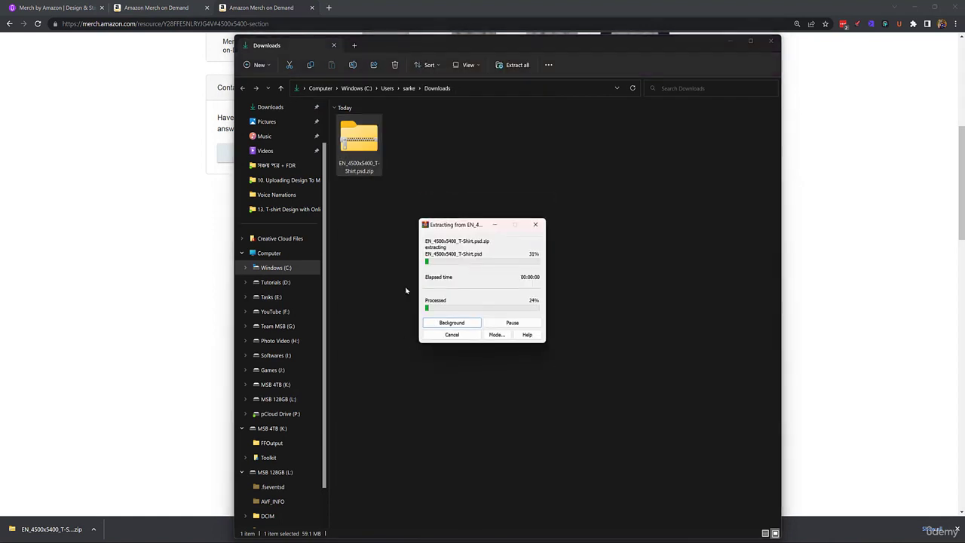
click(375, 314)
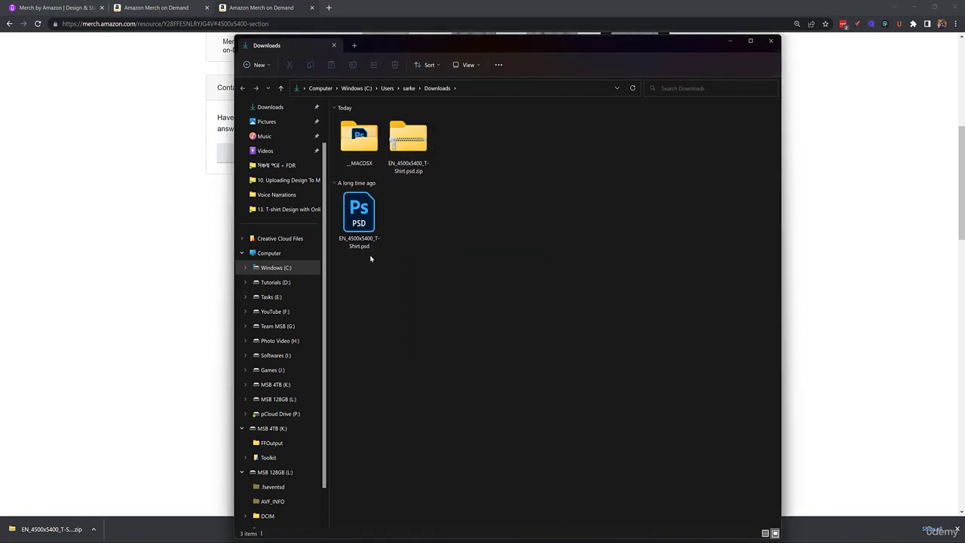
Open EN_4500x5400_T-Shirt.psd in Photoshop and open the Design smart object in the classic t-shirt front's GUIDE group.
double_click(365, 223)
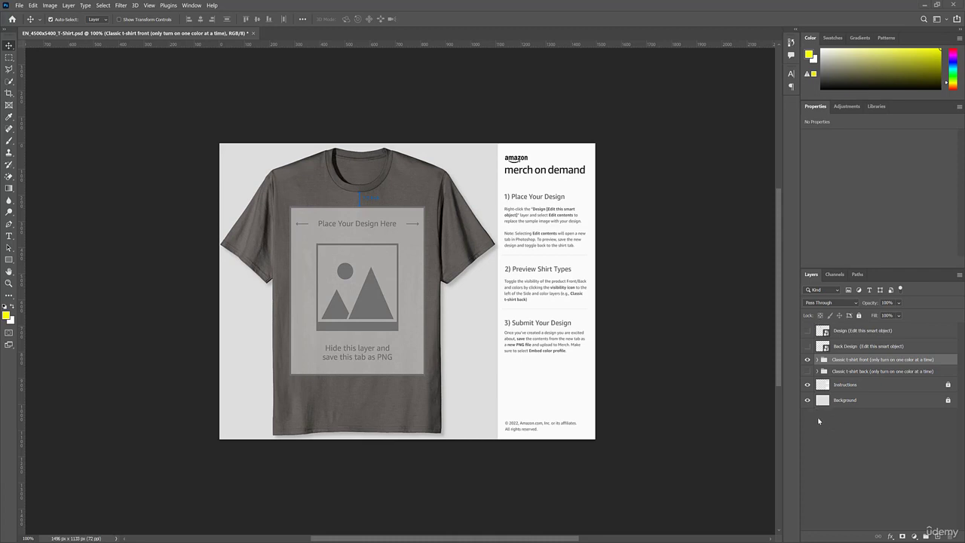
click(818, 360)
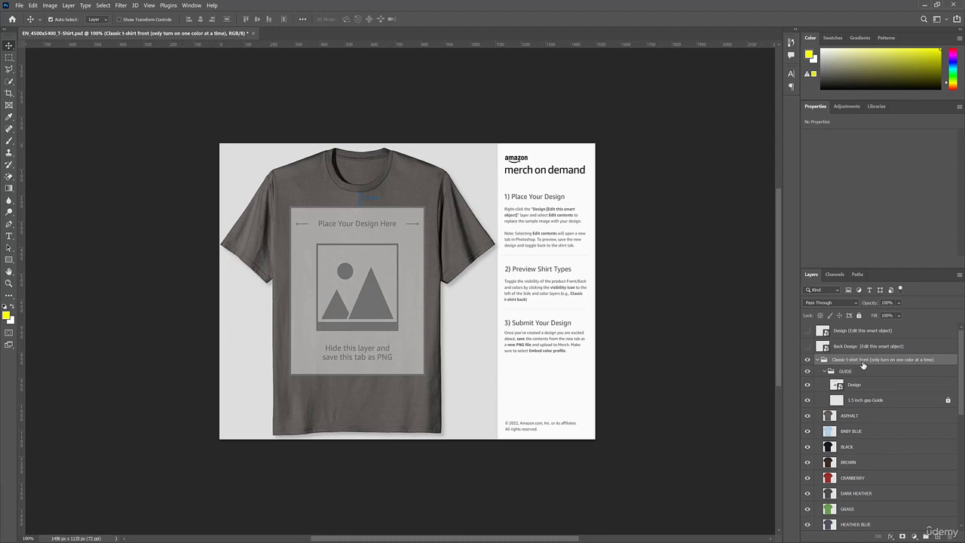
scroll(877, 369, down, 1)
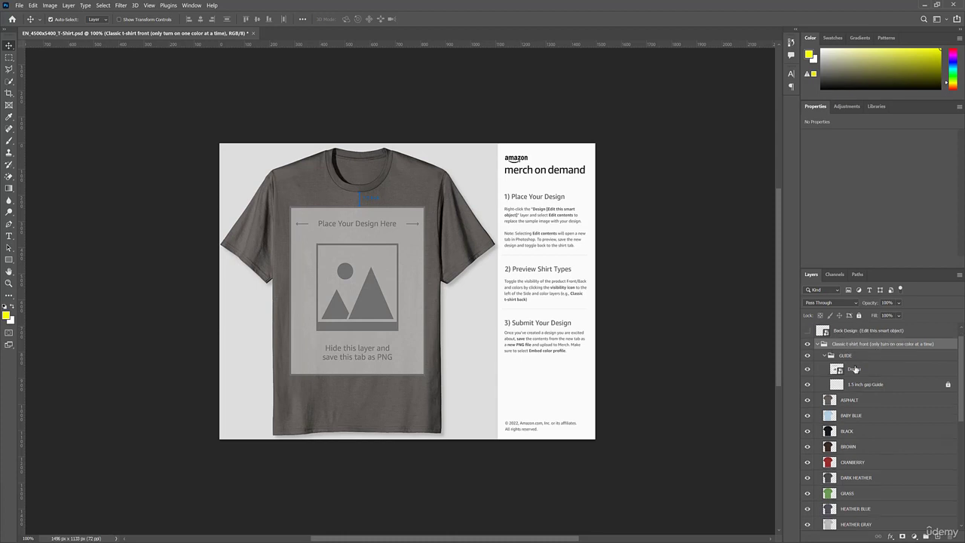
double_click(836, 370)
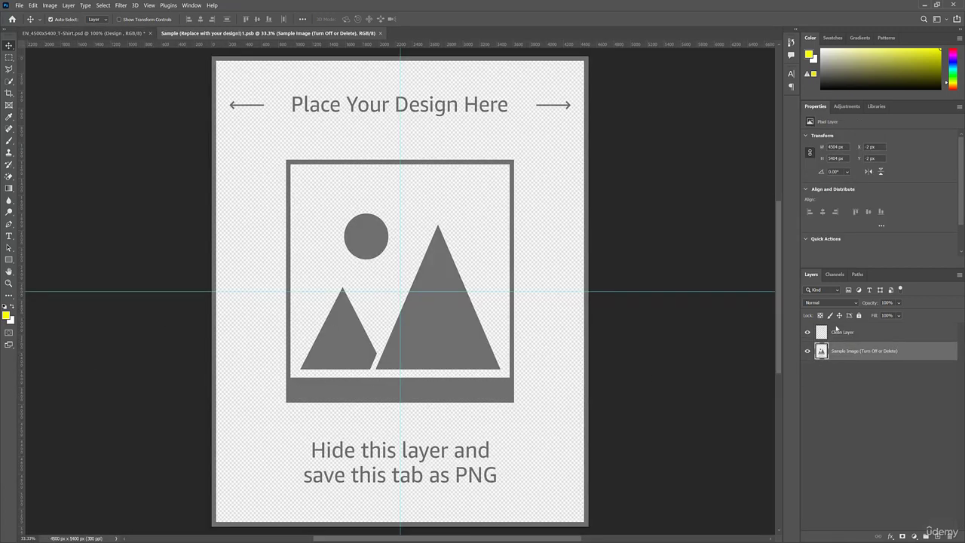
Hide the Sample Image (Turn Off or Delete) layer in the smart object document.
click(837, 337)
click(841, 353)
click(808, 353)
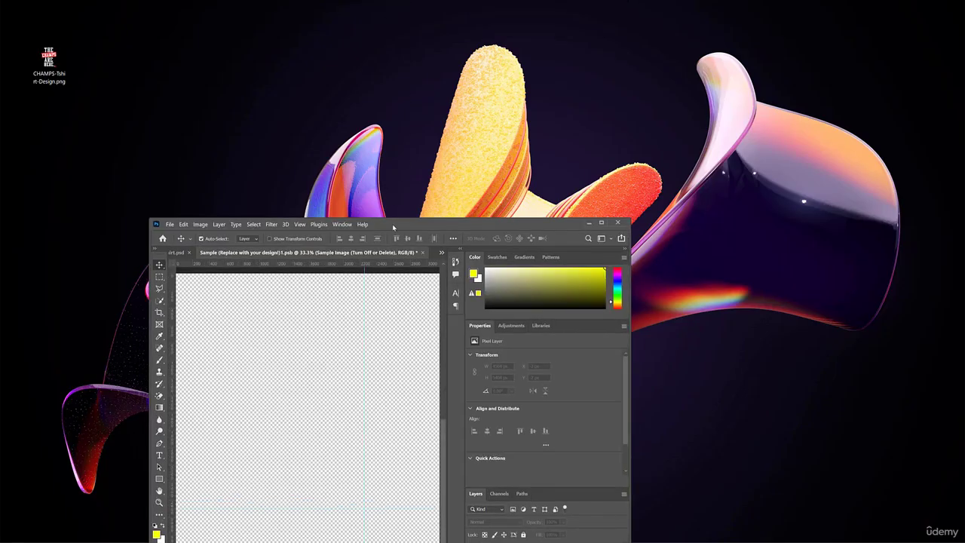
Place CHAMPS-Tshirt-Design.png from the desktop into the smart object document, centered horizontally and scaled to 23.77%.
drag(392, 224, 409, 86)
drag(49, 64, 319, 263)
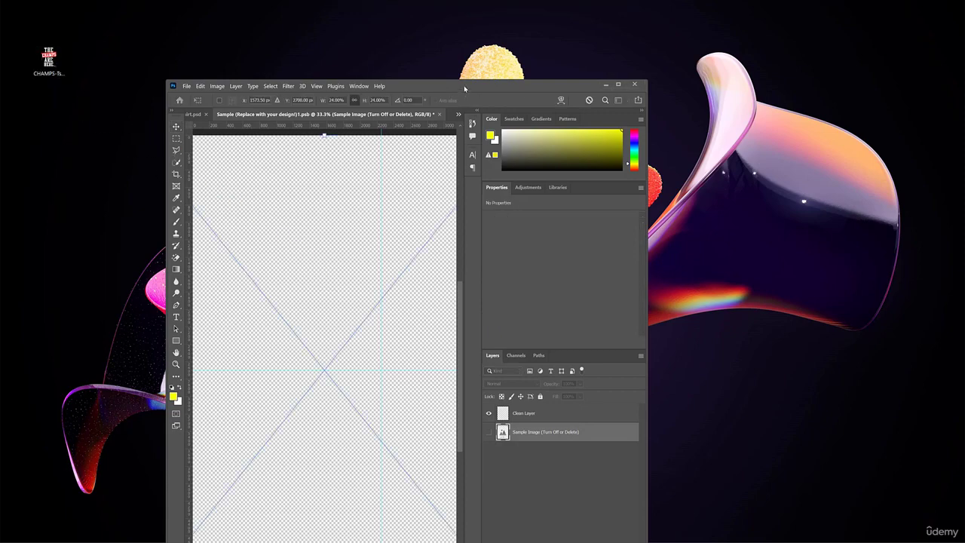
double_click(464, 85)
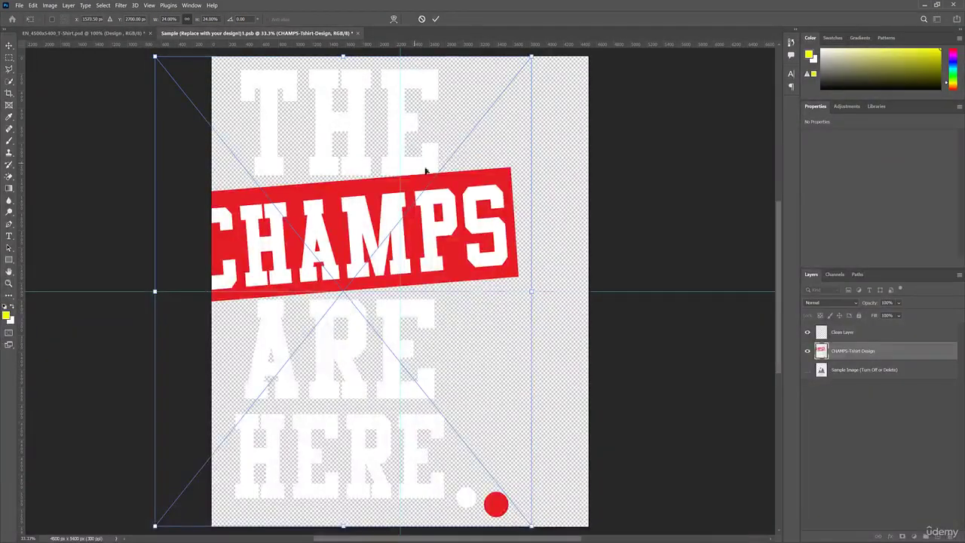
drag(426, 171, 472, 164)
drag(401, 58, 400, 64)
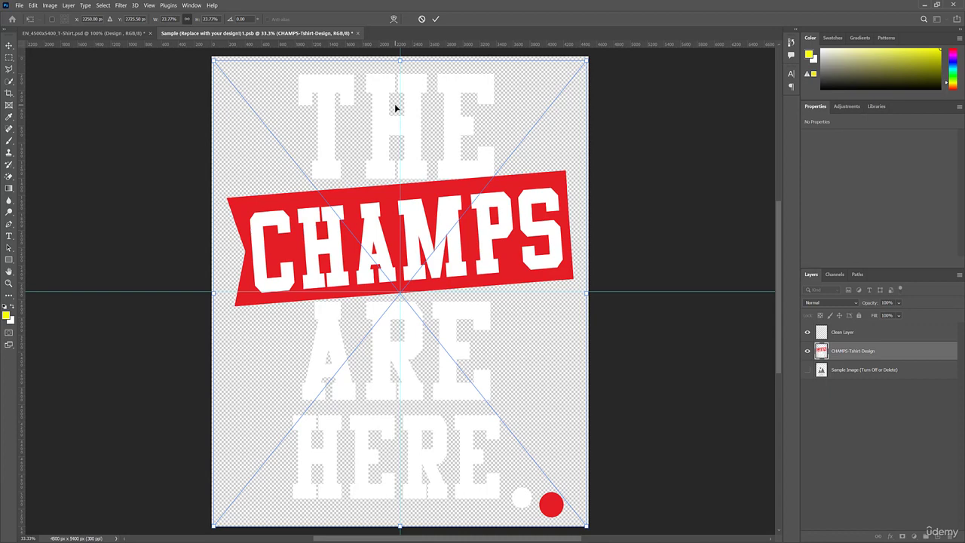
click(436, 20)
Close the smart object document and save its changes.
click(358, 34)
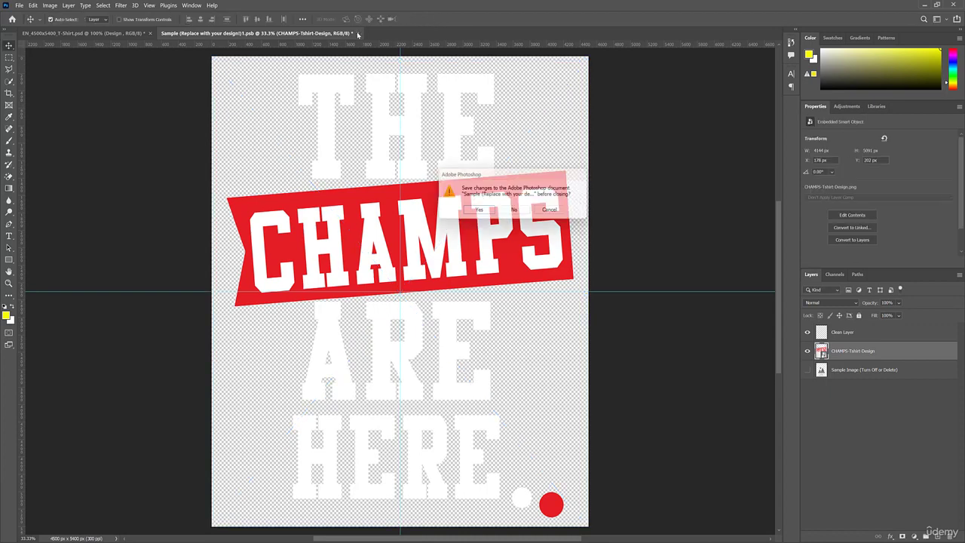
click(480, 212)
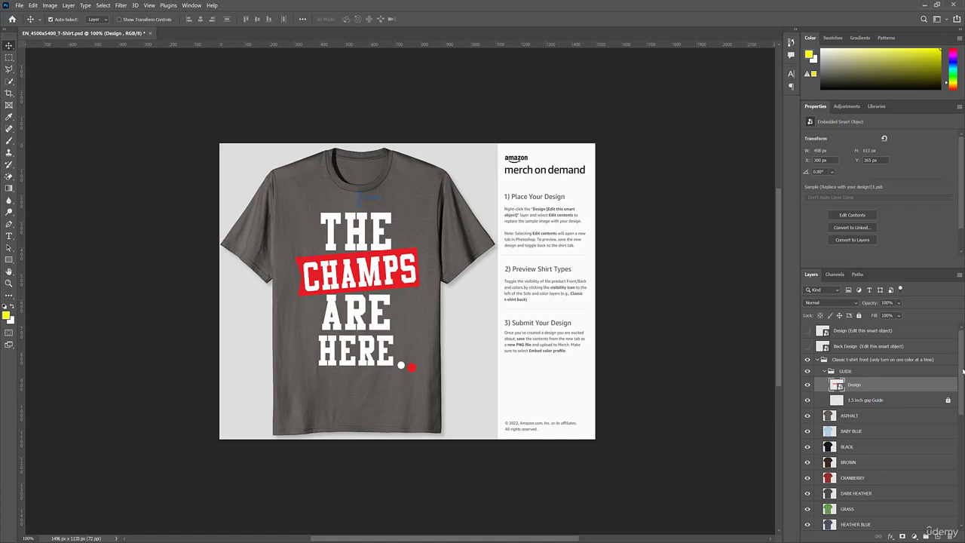
Hide the shadow, WHITE, SLATE, SILVER, ROYAL BLUE, RED, PURPLE, PINK and ORANGE layers in the classic t-shirt front group.
drag(962, 369, 962, 472)
click(807, 494)
click(806, 478)
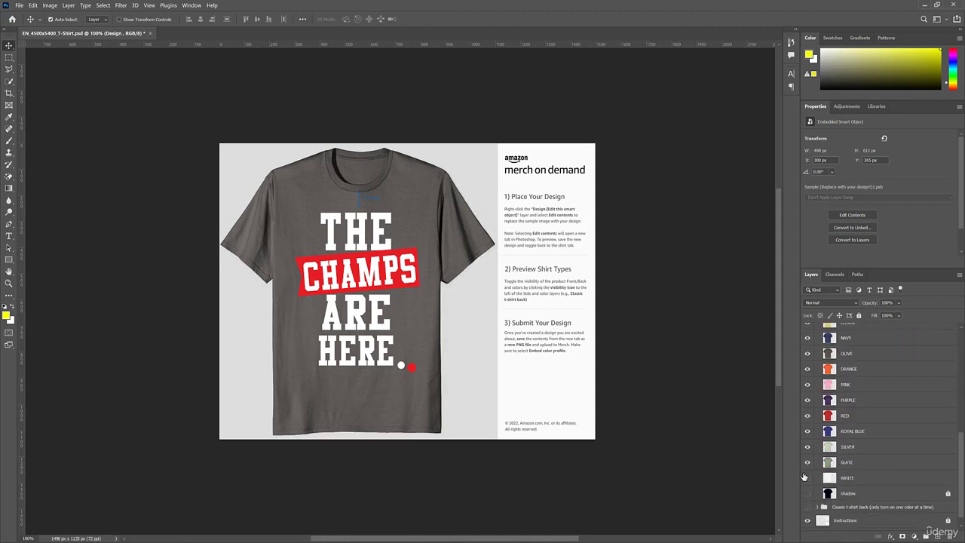
click(808, 463)
click(808, 448)
click(807, 431)
click(808, 416)
click(807, 401)
scroll(808, 405, up, 1)
click(808, 400)
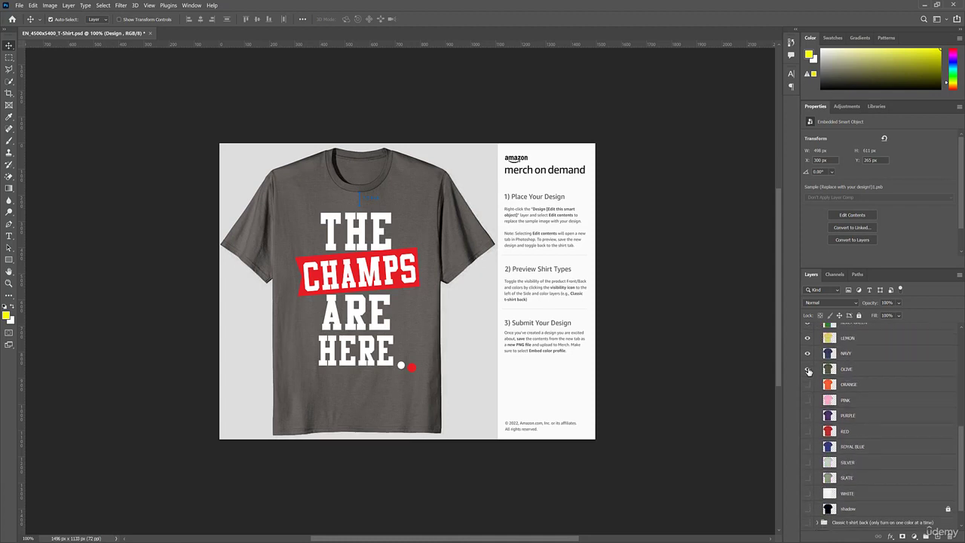
Hide the OLIVE, NAVY, LEMON, KELLY GREEN, HEATHER GRAY and HEATHER BLUE shirt layers in the front group.
click(808, 370)
scroll(808, 369, up, 1)
click(808, 369)
scroll(808, 370, up, 1)
click(807, 370)
scroll(807, 373, up, 1)
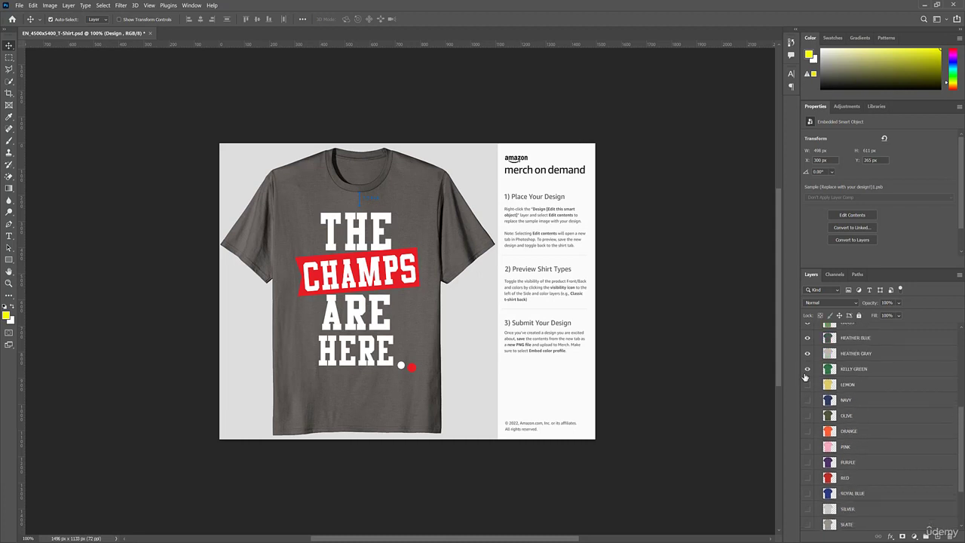
click(808, 353)
scroll(809, 375, up, 1)
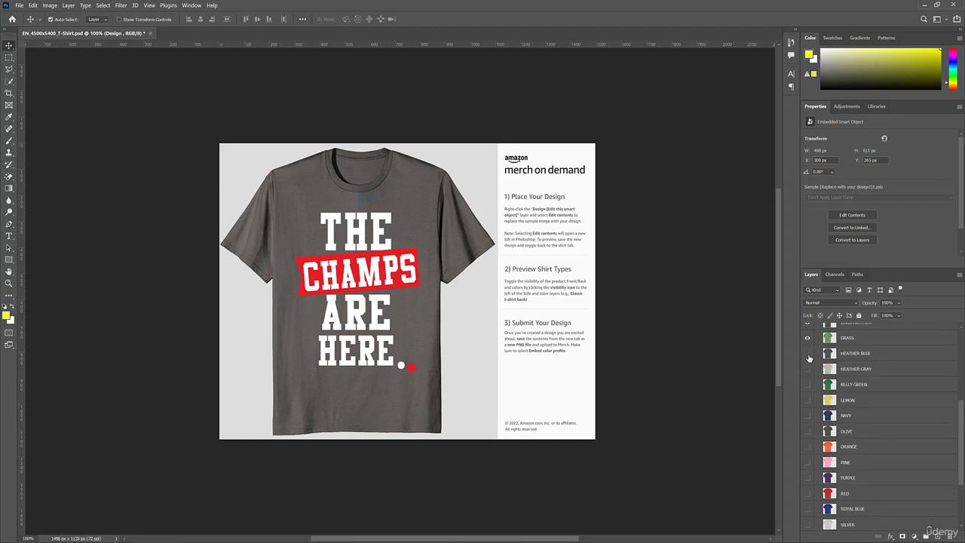
click(809, 358)
scroll(809, 358, up, 1)
Hide the remaining front shirt color layers: GRASS, DARK HEATHER, CRANBERRY, BROWN, BLACK, BABY BLUE and ASPHALT.
click(809, 356)
scroll(811, 366, up, 1)
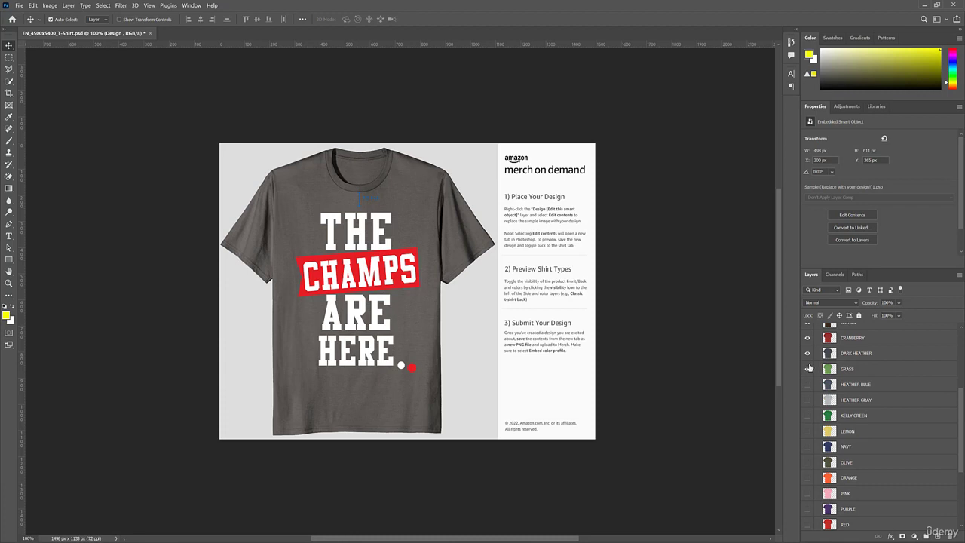
click(809, 354)
scroll(808, 362, up, 2)
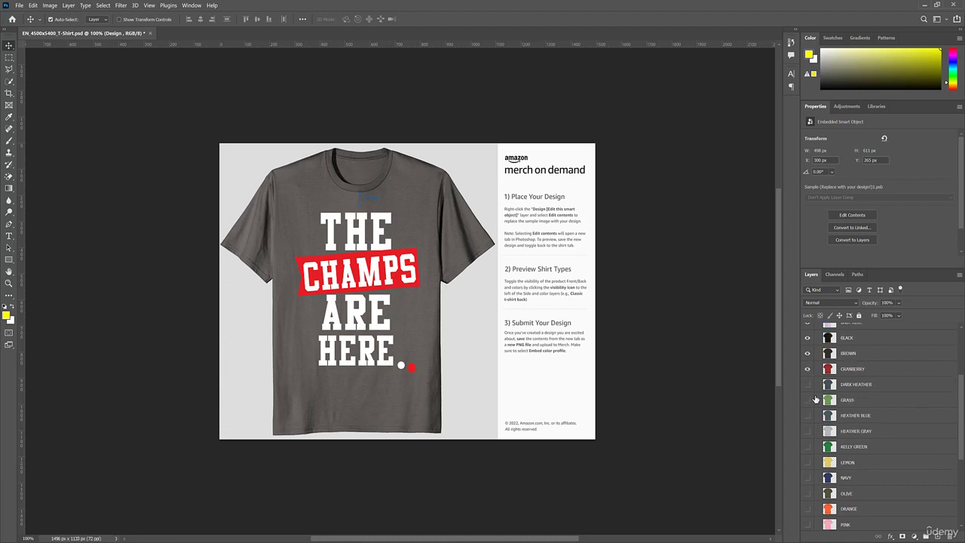
click(809, 354)
scroll(808, 359, up, 2)
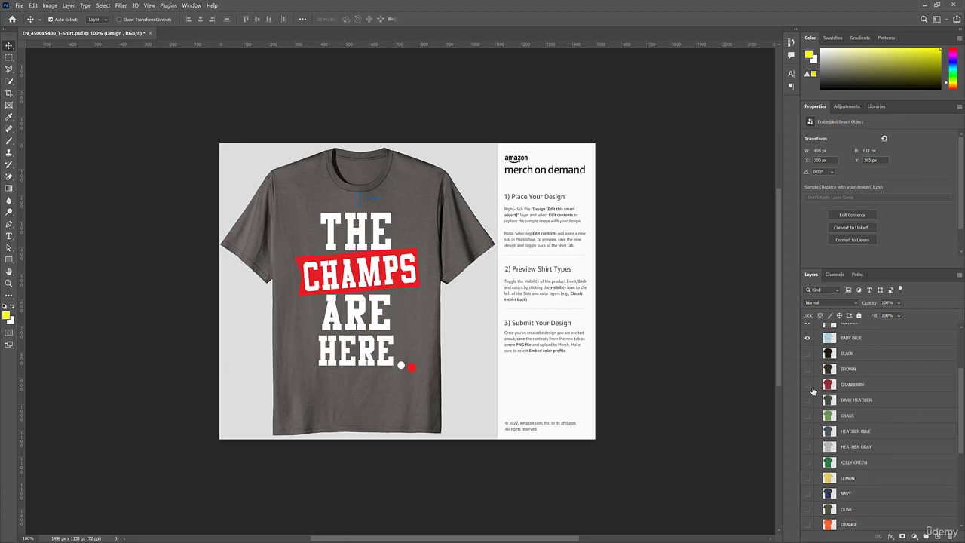
click(808, 354)
scroll(810, 370, up, 1)
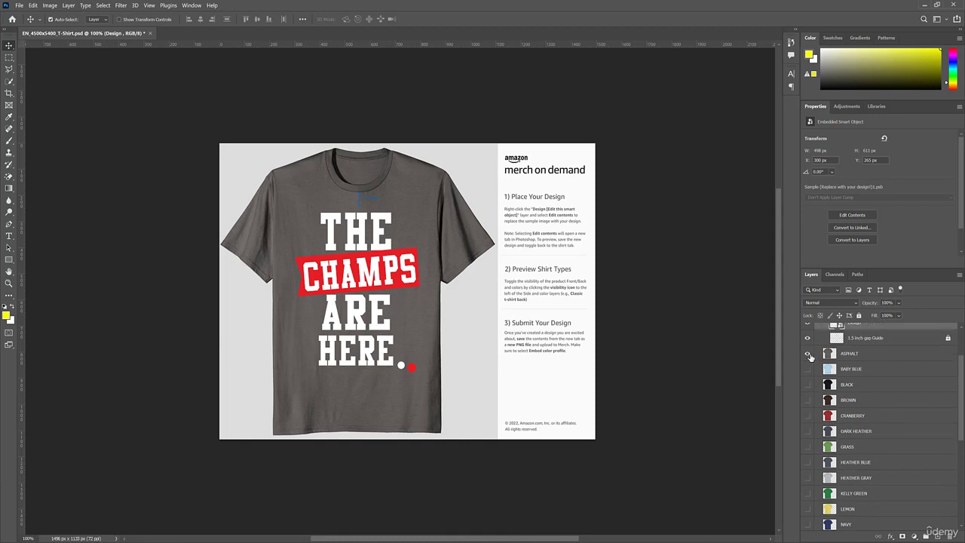
click(809, 354)
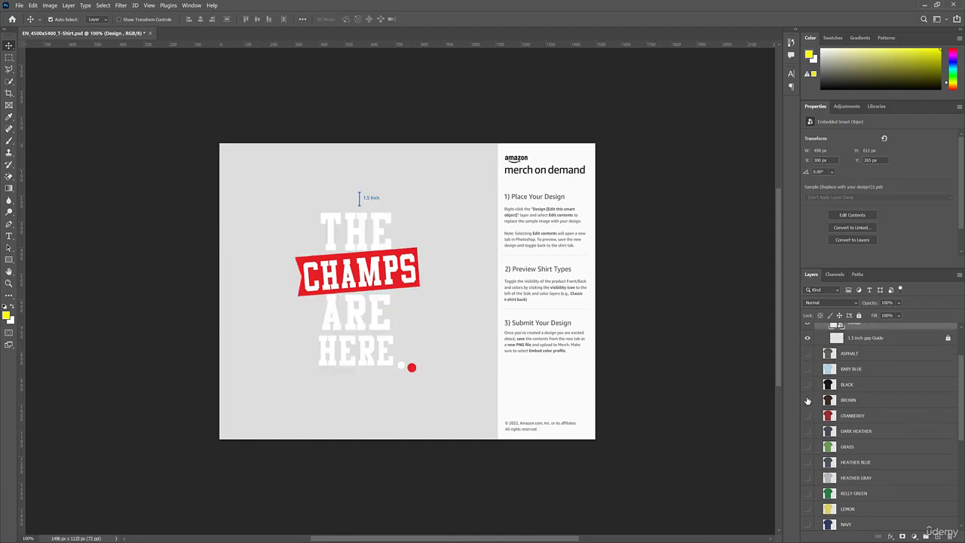
Preview the design on the CRANBERRY, GRASS and KELLY GREEN shirts one at a time, hiding each layer again.
click(808, 416)
click(808, 416)
click(808, 447)
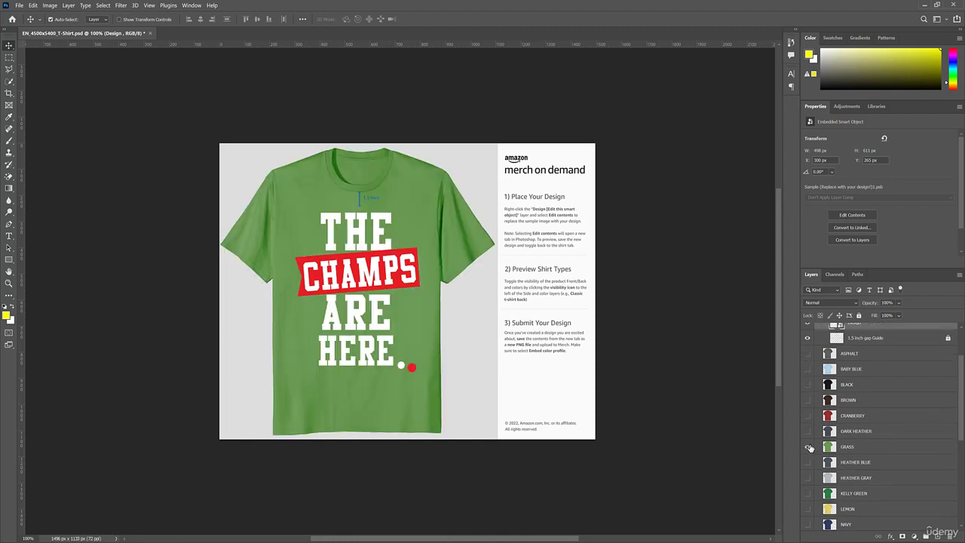
click(808, 447)
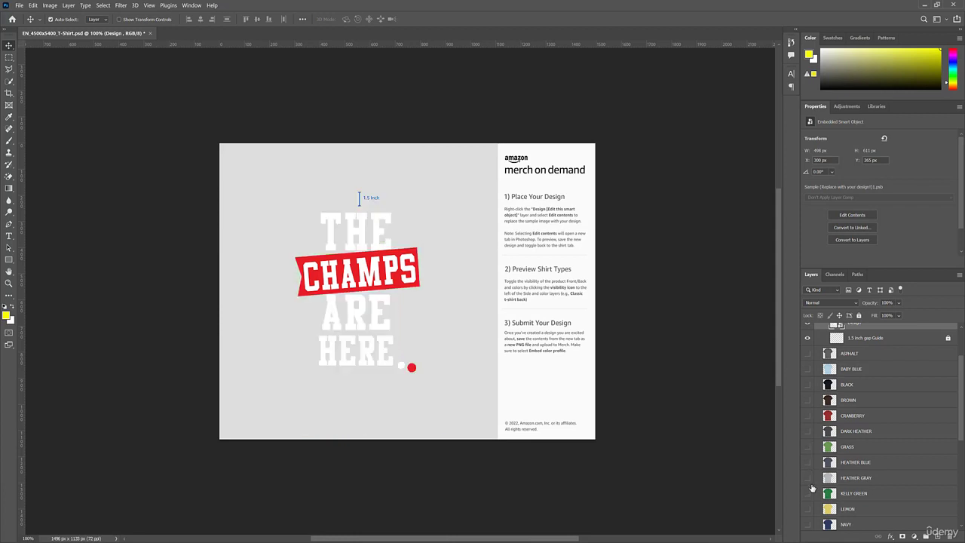
click(807, 494)
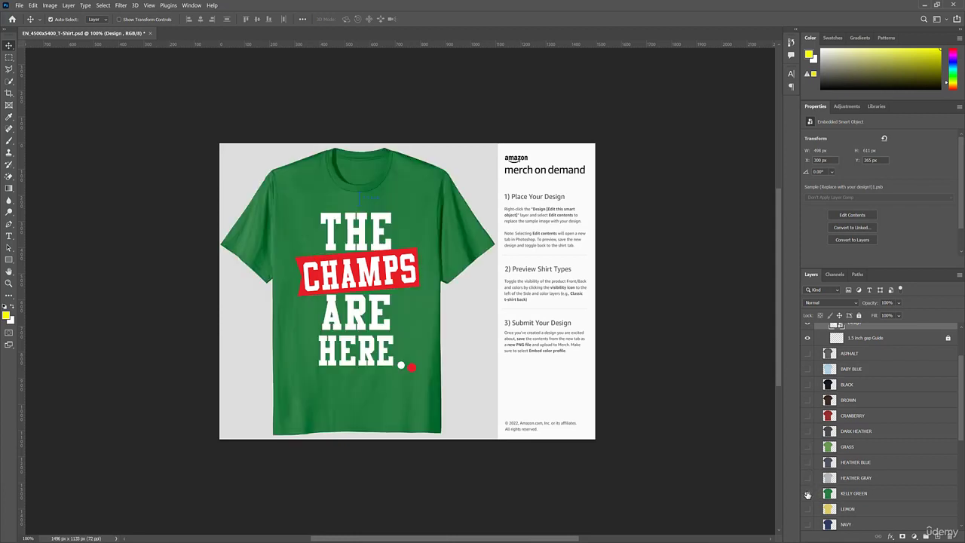
click(808, 494)
scroll(808, 493, down, 1)
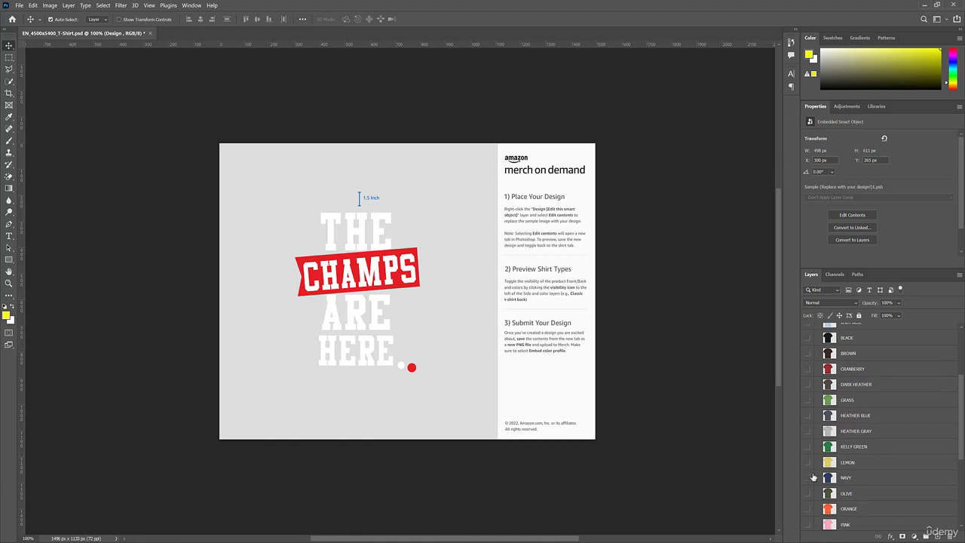
Preview the design on the NAVY, PINK and RED shirts one at a time, hiding each layer again.
click(807, 478)
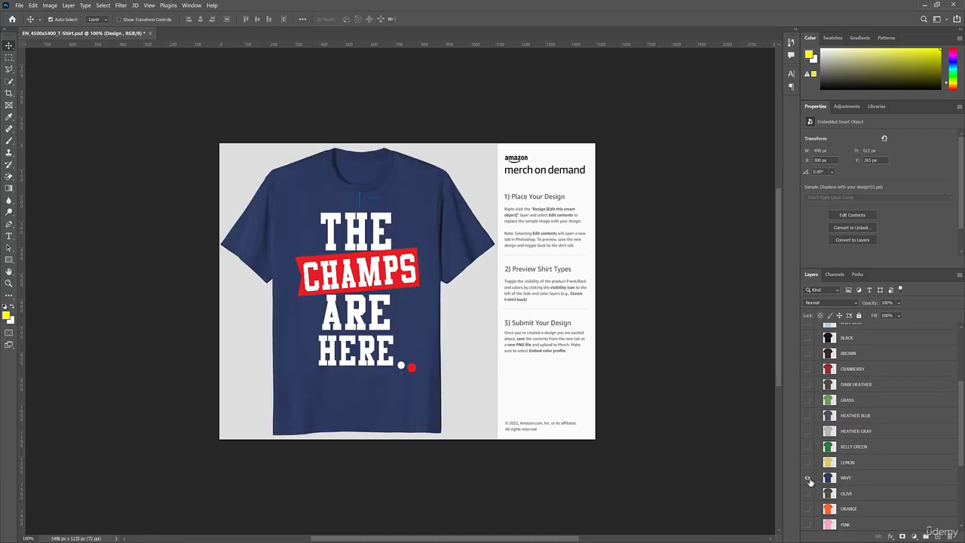
scroll(808, 482, down, 1)
click(807, 463)
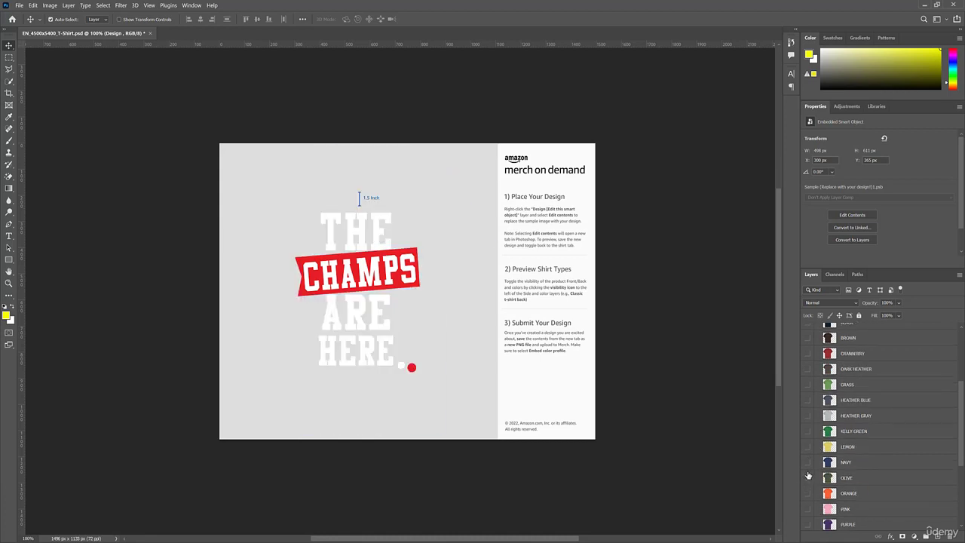
scroll(810, 477, down, 2)
click(808, 478)
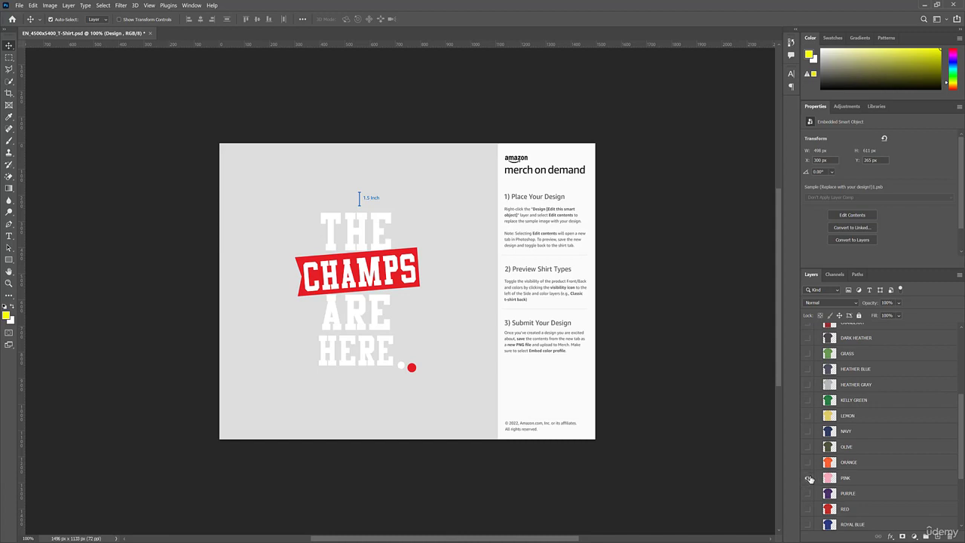
click(809, 479)
scroll(810, 480, down, 1)
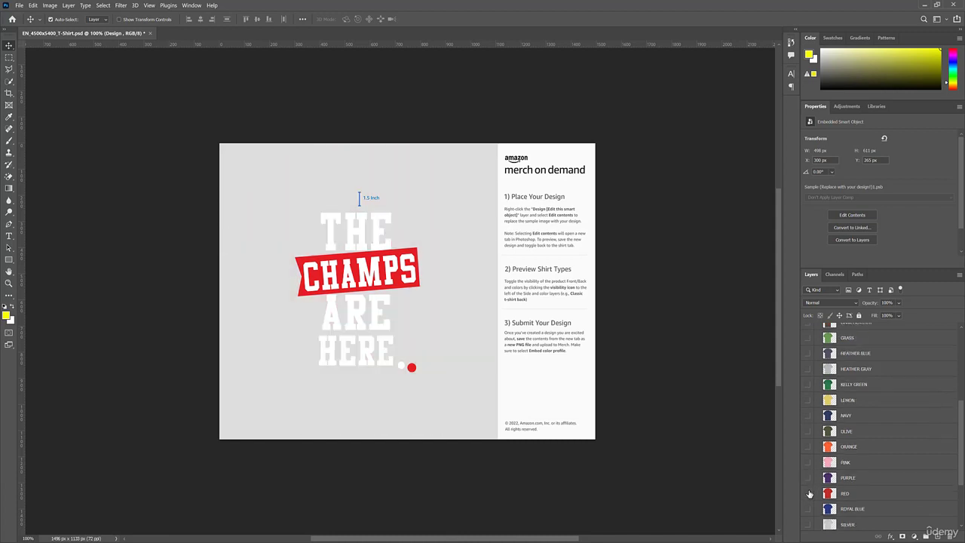
click(808, 494)
click(808, 493)
Show the ROYAL BLUE shirt layer beneath the design.
scroll(809, 493, down, 1)
click(808, 494)
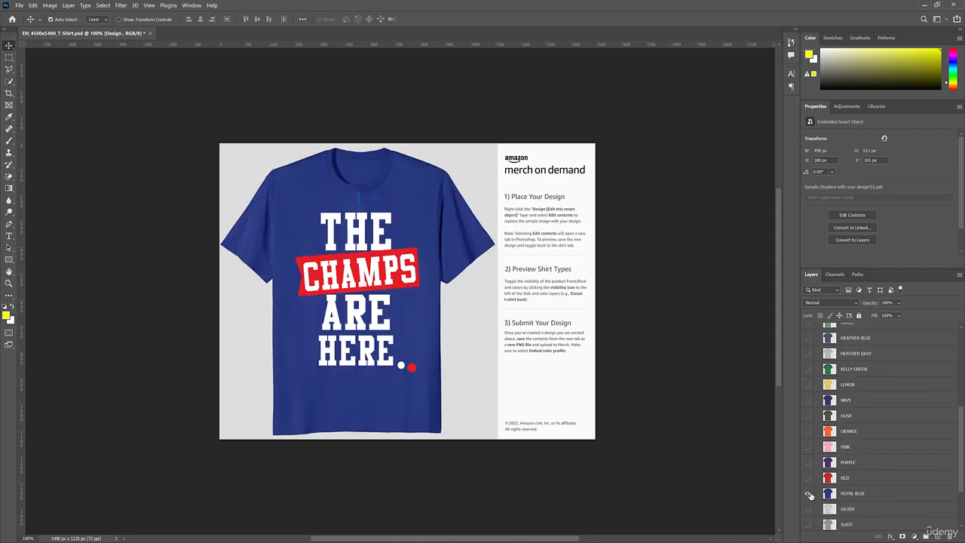
scroll(843, 444, up, 1)
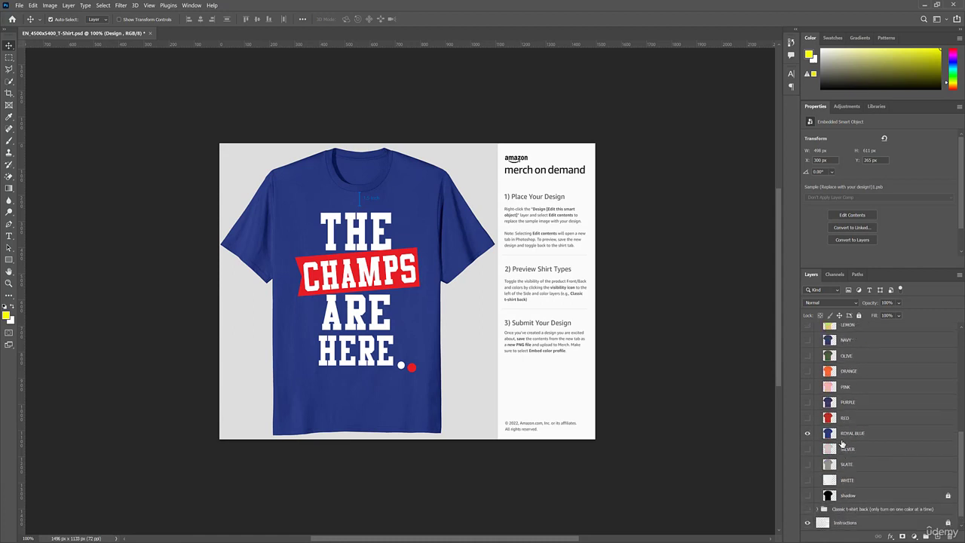
scroll(843, 445, up, 7)
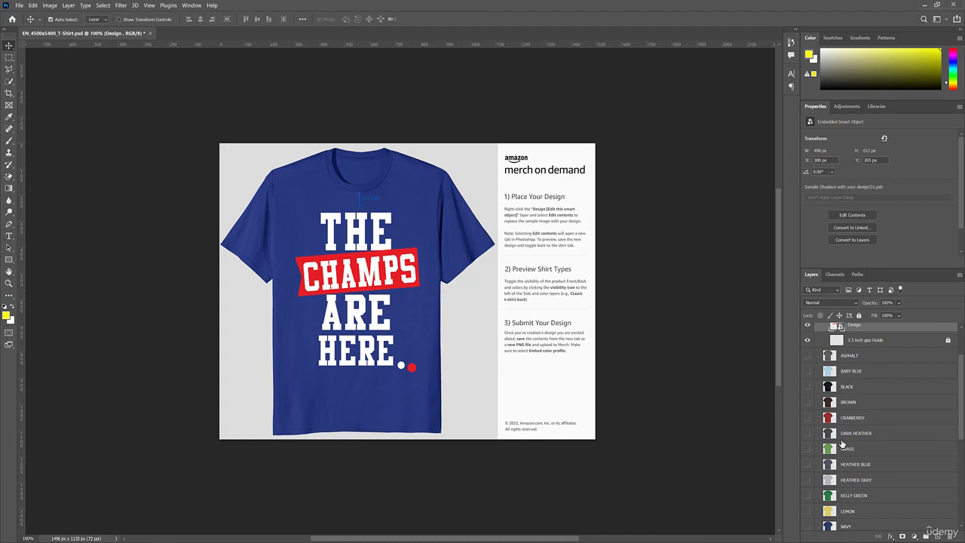
scroll(843, 445, down, 7)
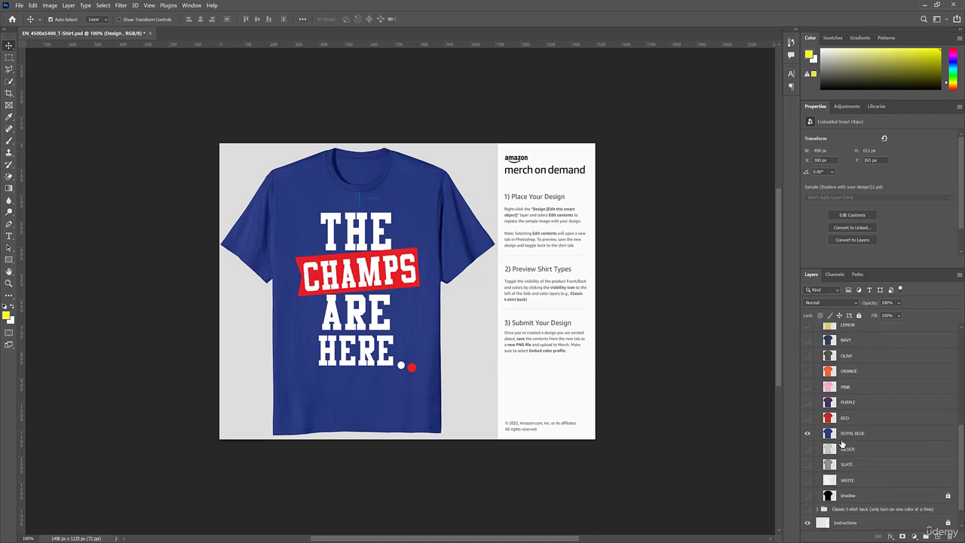
scroll(842, 445, up, 7)
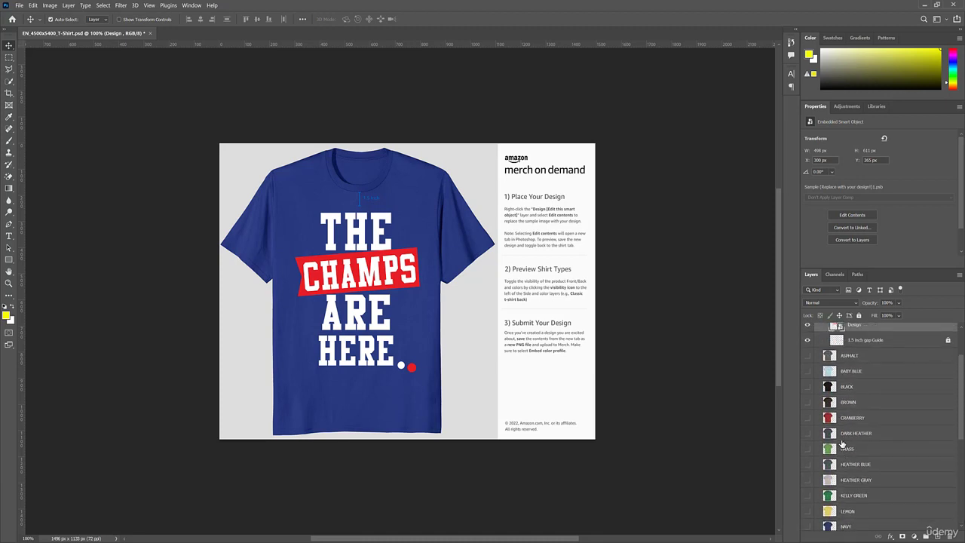
scroll(842, 445, down, 3)
scroll(842, 445, up, 3)
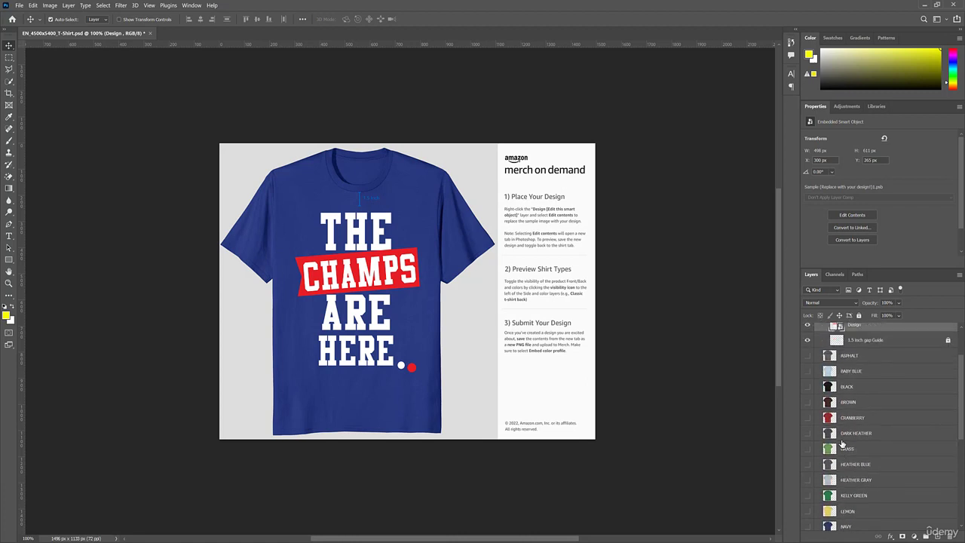